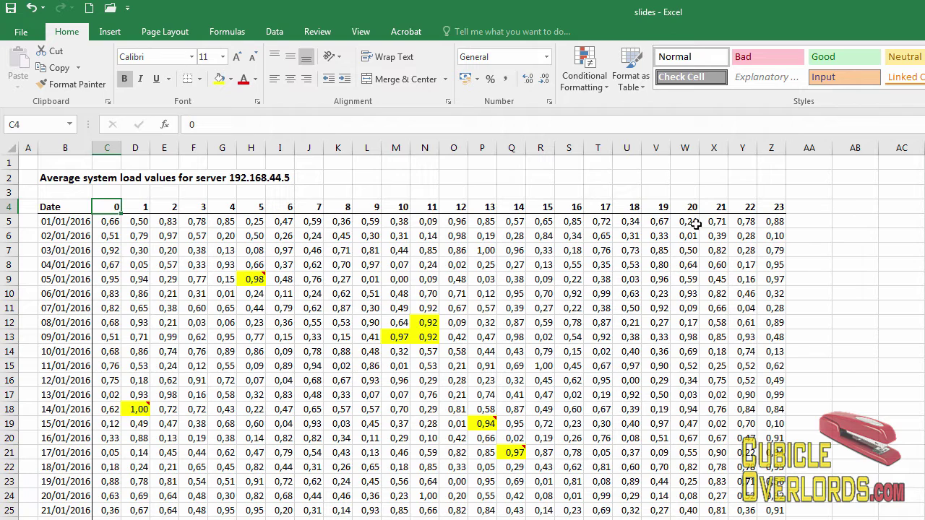
Step: Insert an empty row directly above the Date and hour-number header row of the server load table
{"action": "left_click", "coordinate": [663, 208]}
{"action": "left_click", "coordinate": [119, 209]}
{"action": "left_click", "coordinate": [147, 207]}
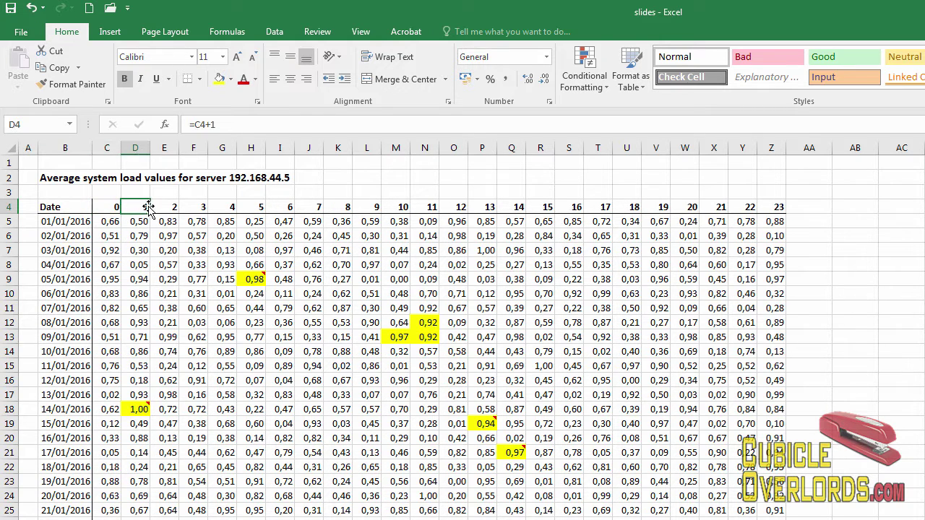
{"action": "left_click", "coordinate": [6, 207]}
{"action": "right_click", "coordinate": [8, 207]}
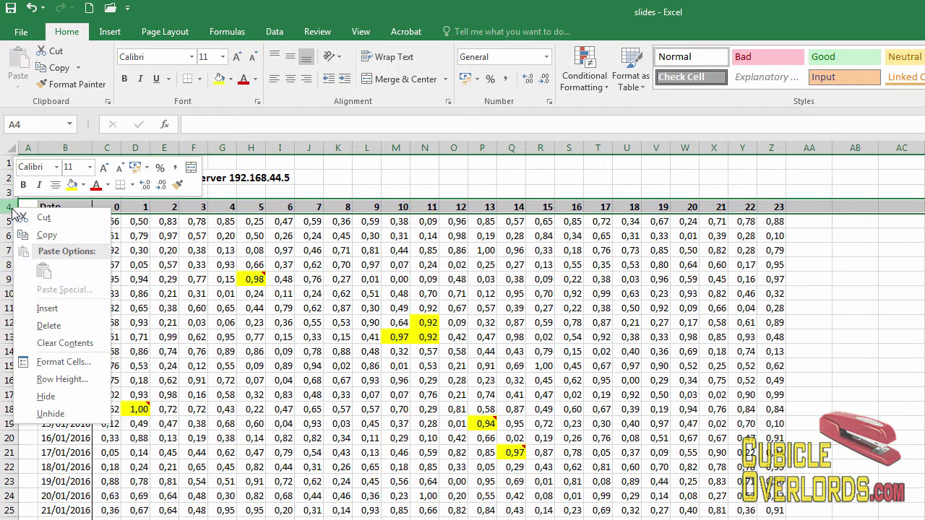
{"action": "left_click", "coordinate": [46, 310]}
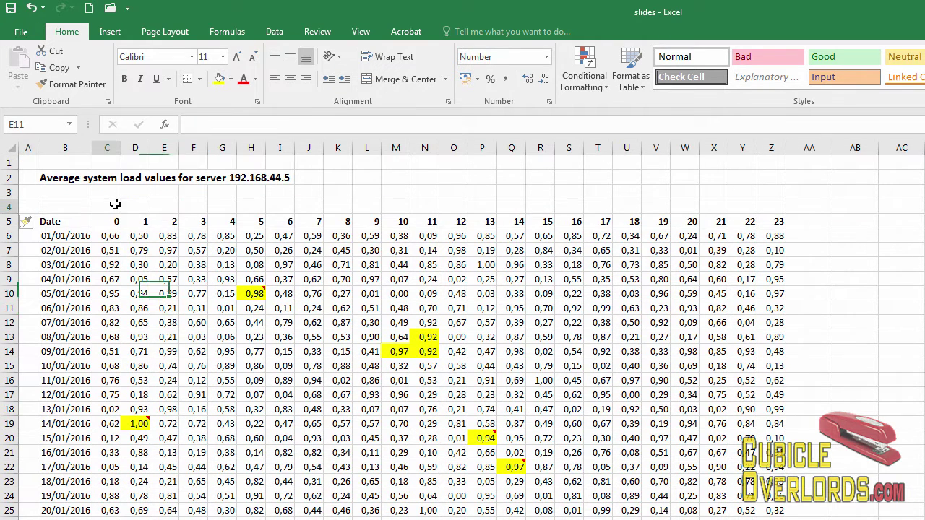
Step: Enter the heading "HOURS OF THE DAY" in cell C4 above the hour numbers
{"action": "left_click", "coordinate": [115, 203]}
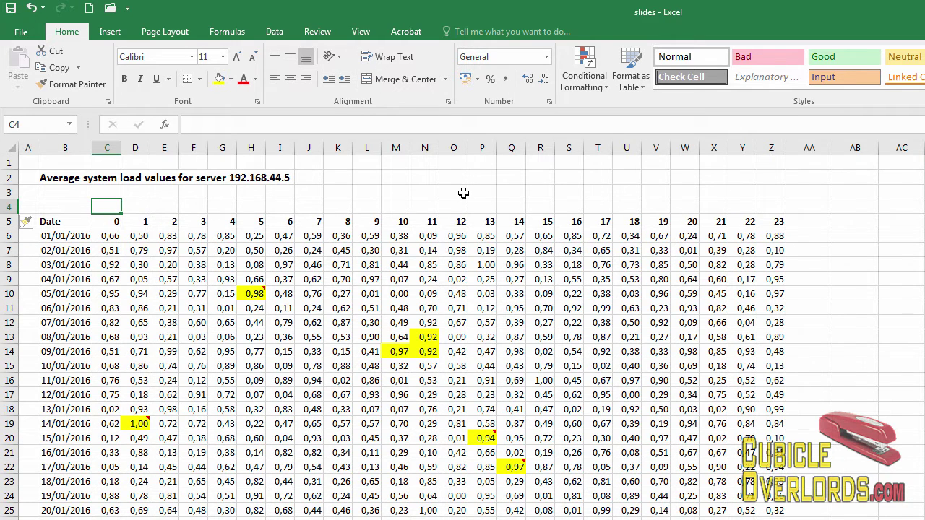
{"action": "type", "text": "HOURS"}
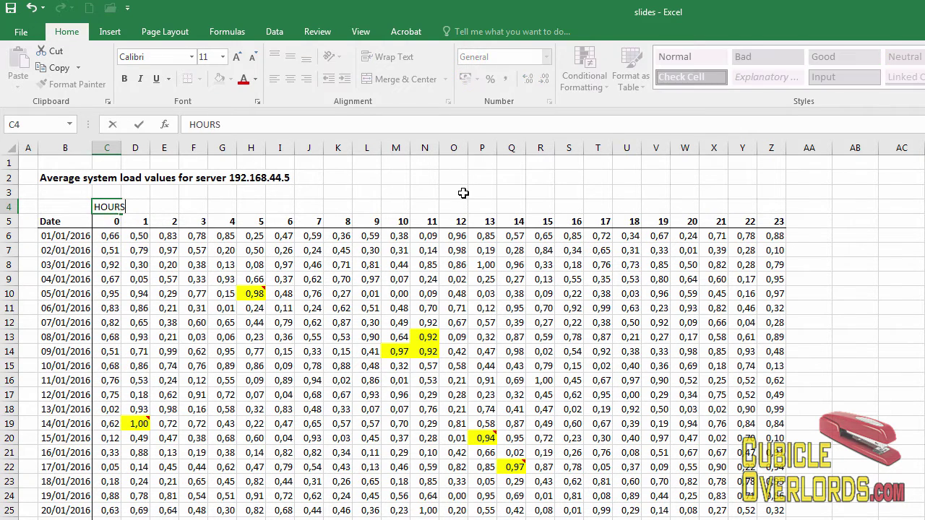
{"action": "type", "text": " OF THE DAY"}
{"action": "key", "text": "Return"}
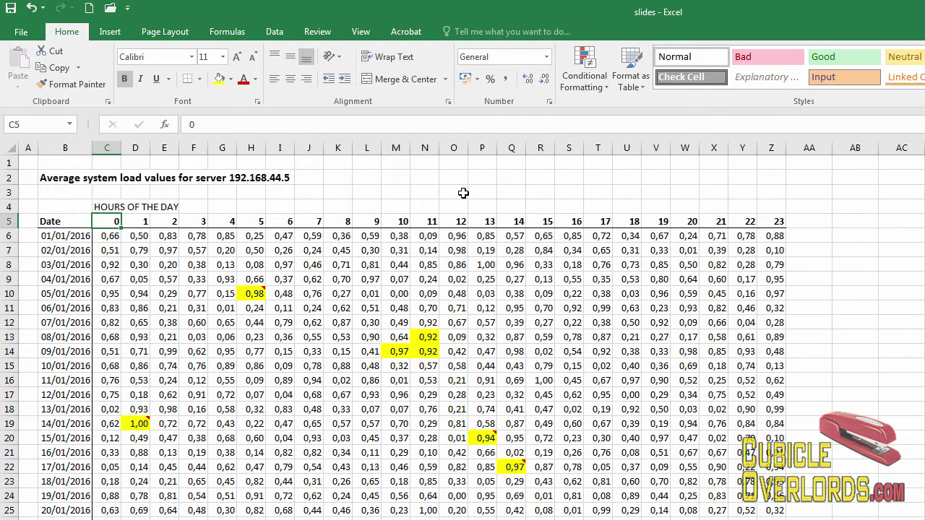
Step: Merge and center the HOURS OF THE DAY heading across C4:Z4 and make it bold
{"action": "left_click_drag", "start_coordinate": [109, 207], "coordinate": [766, 207]}
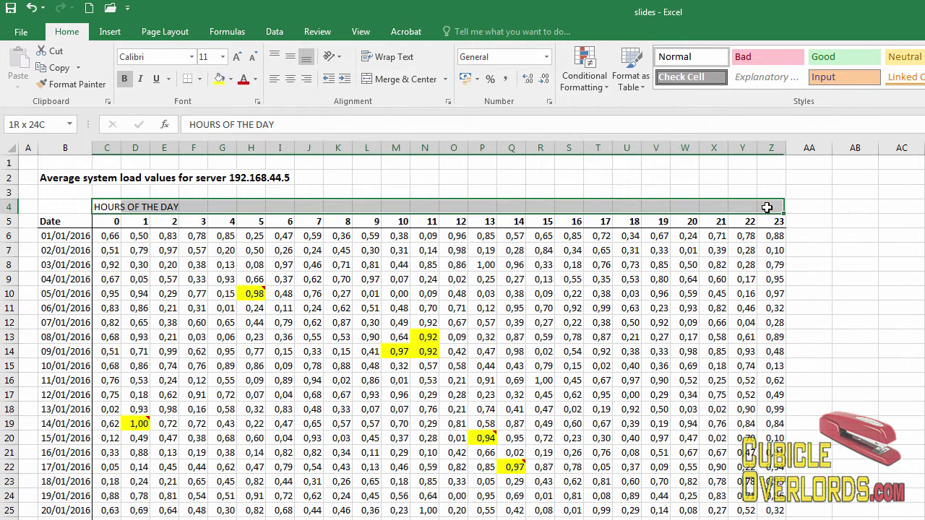
{"action": "left_click", "coordinate": [407, 81]}
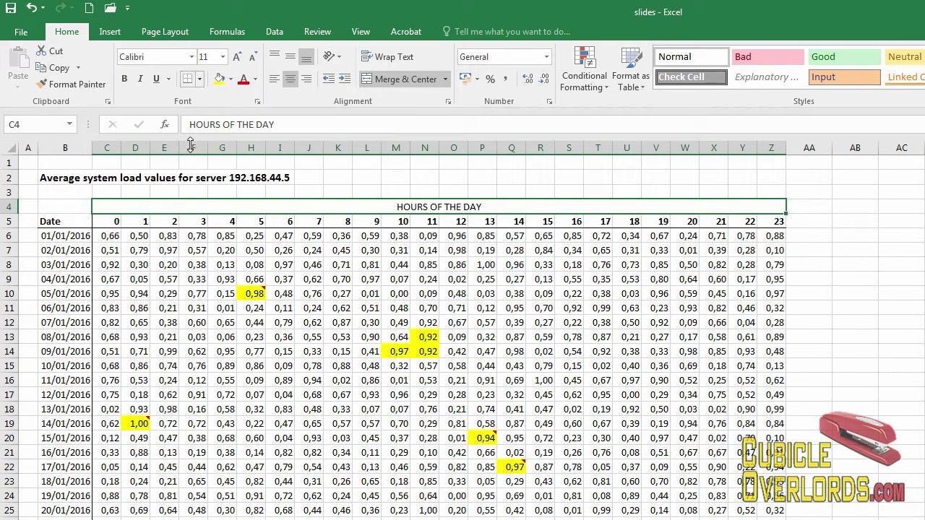
{"action": "left_click", "coordinate": [124, 78]}
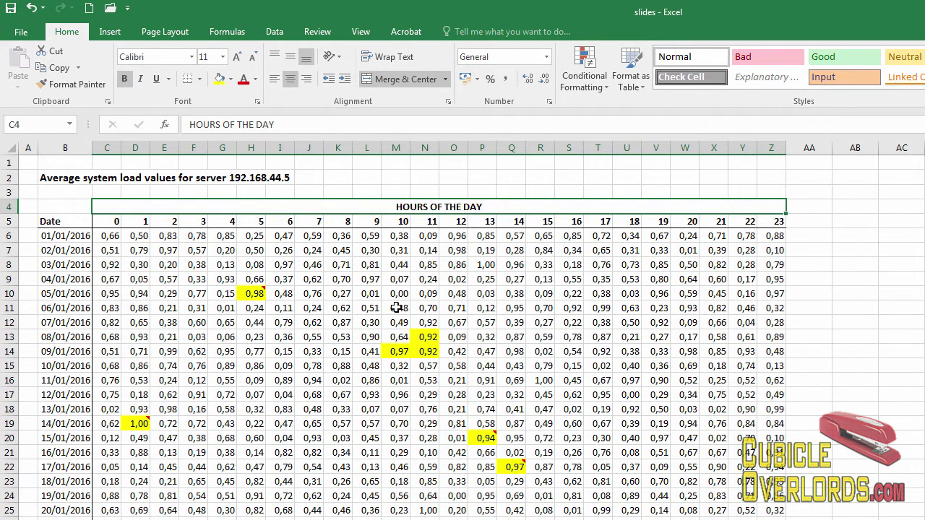
{"action": "left_click", "coordinate": [396, 308]}
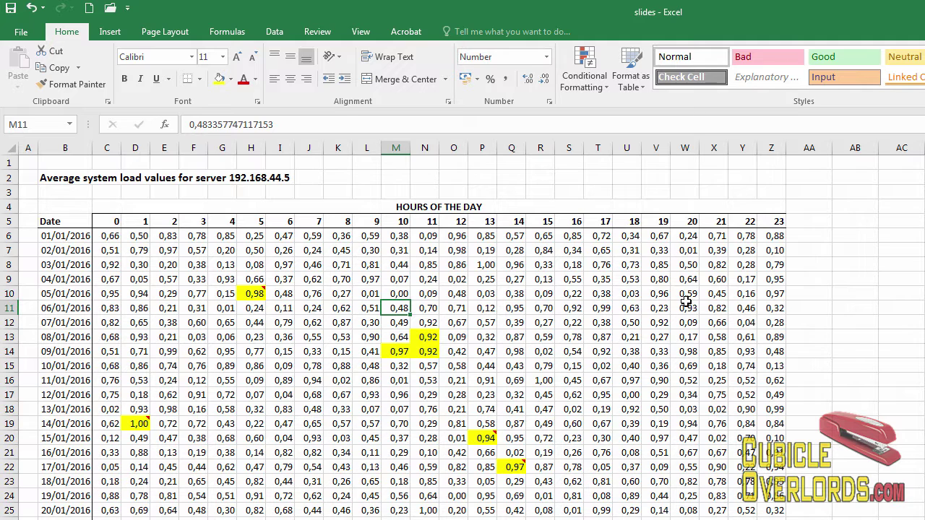
{"action": "left_click", "coordinate": [51, 237]}
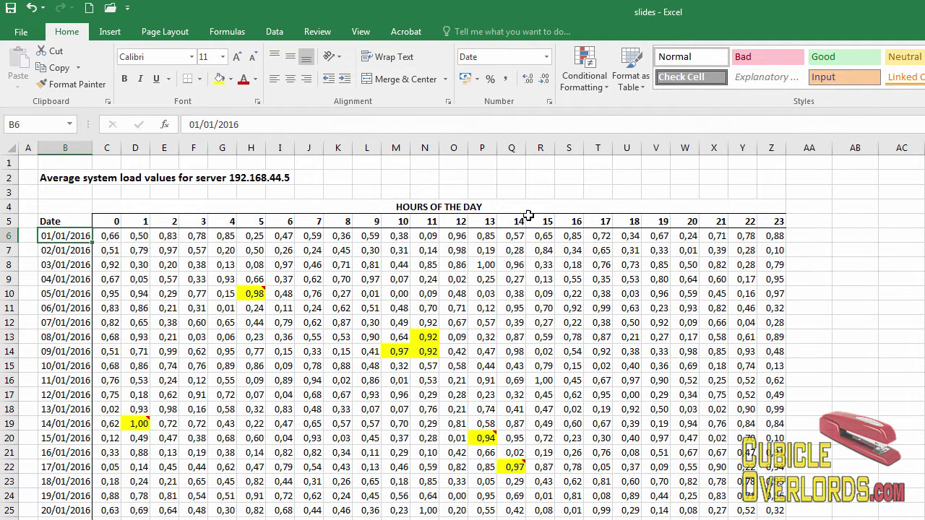
{"action": "left_click", "coordinate": [70, 178]}
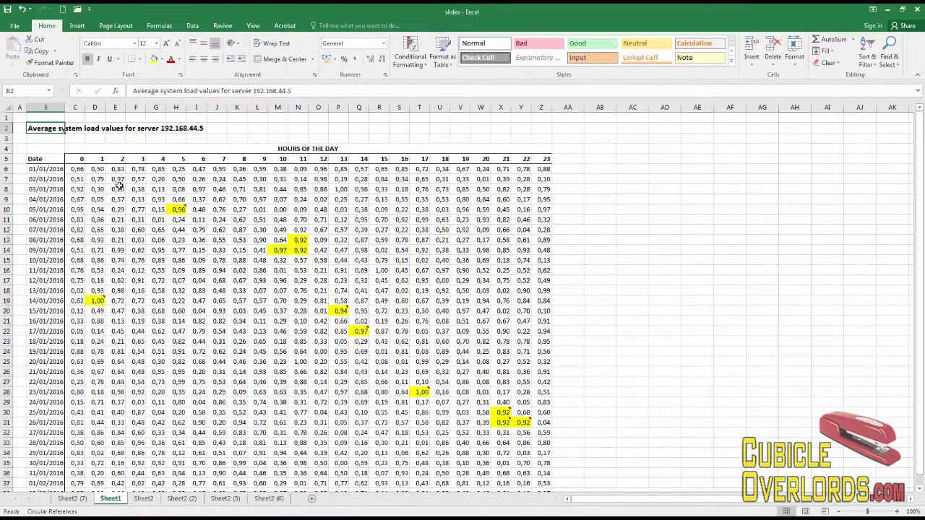
{"action": "left_click", "coordinate": [123, 199]}
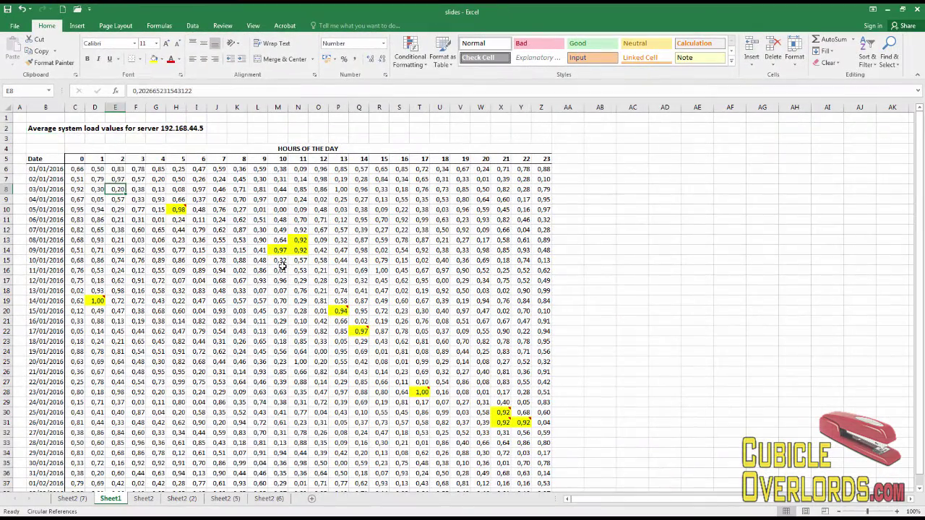
{"action": "left_click", "coordinate": [297, 283]}
{"action": "left_click_drag", "start_coordinate": [215, 250], "coordinate": [405, 372]}
{"action": "left_click", "coordinate": [611, 262]}
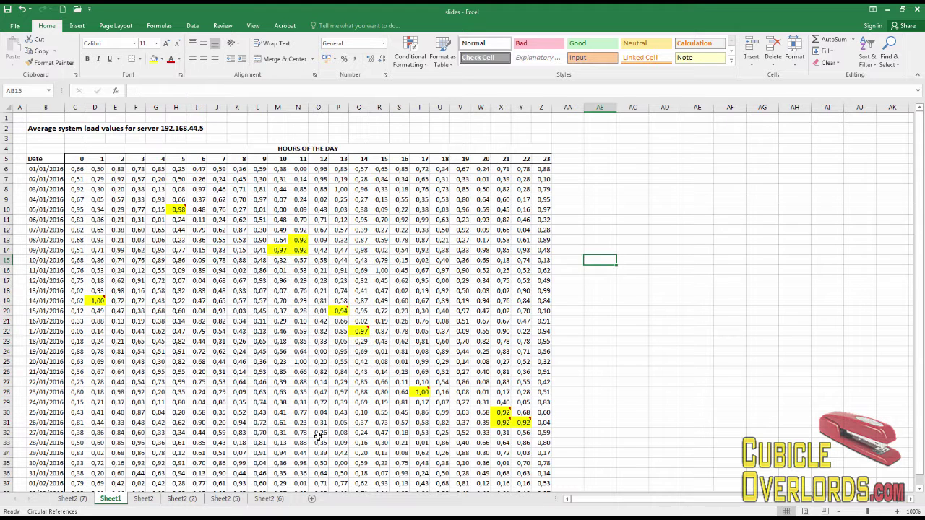
Step: View the tip about avoiding "operations on the side" in cell B10 of Sheet2 (7), and return to Sheet1
{"action": "left_click", "coordinate": [82, 500]}
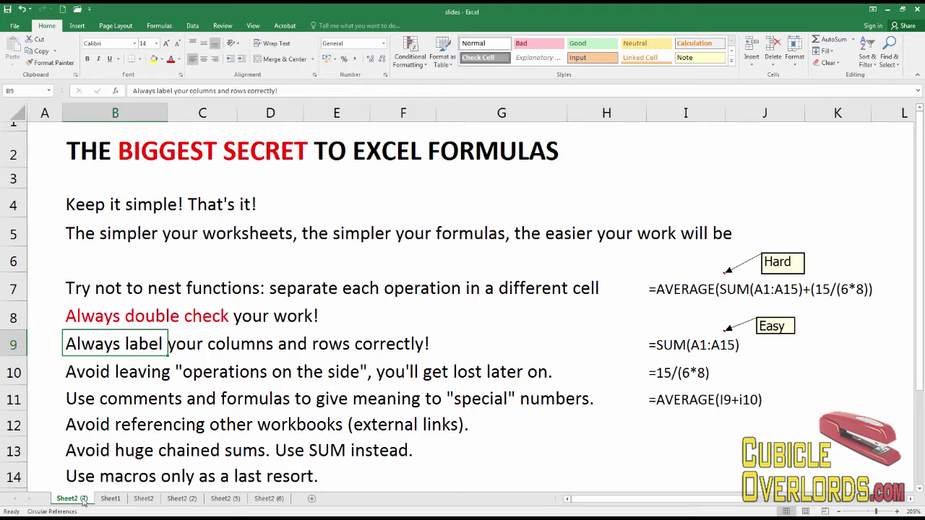
{"action": "key", "text": "Down"}
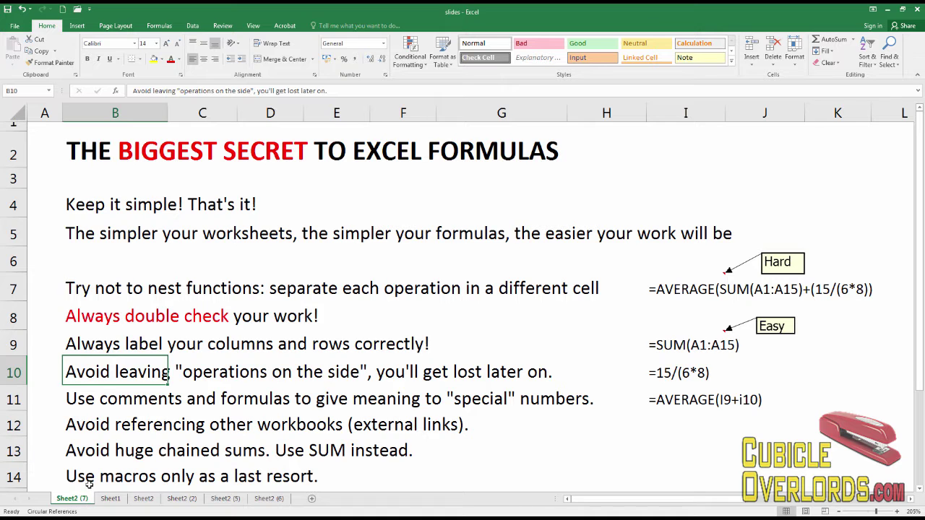
{"action": "left_click", "coordinate": [110, 498]}
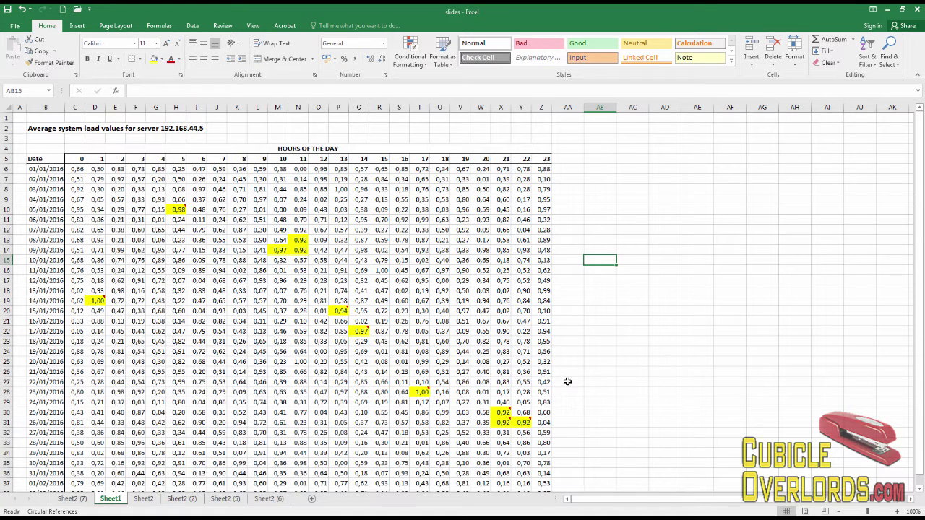
Step: Clear the load value for 17/01/2016 at hour 19 in cell V22 and fill the cell light green
{"action": "left_click", "coordinate": [609, 269]}
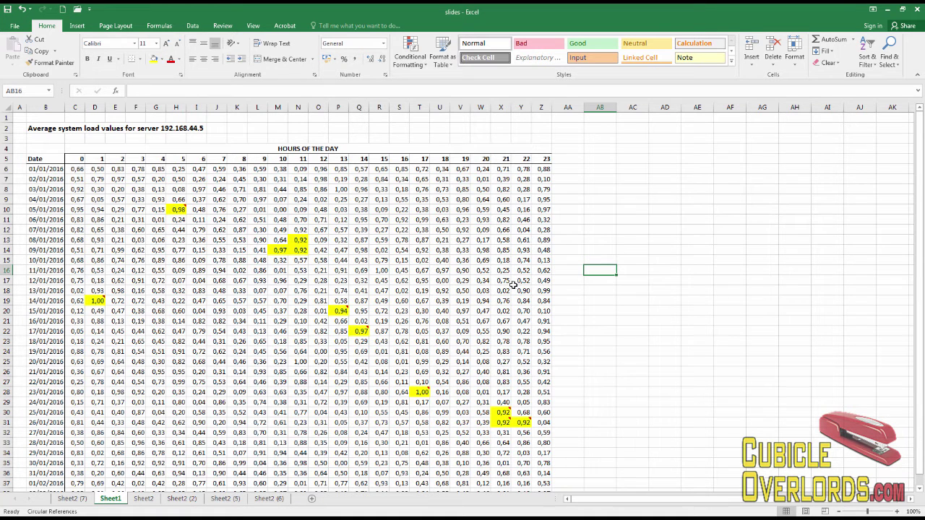
{"action": "left_click", "coordinate": [461, 292]}
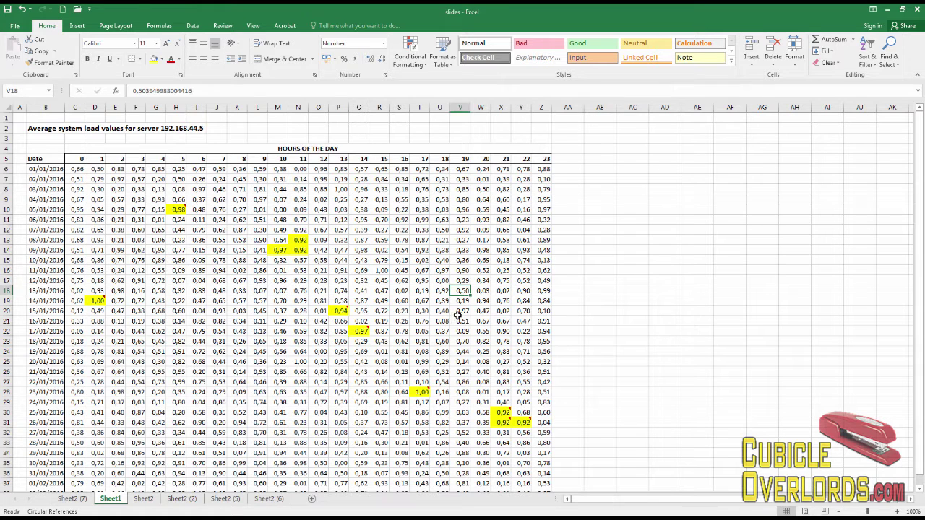
{"action": "left_click", "coordinate": [459, 331]}
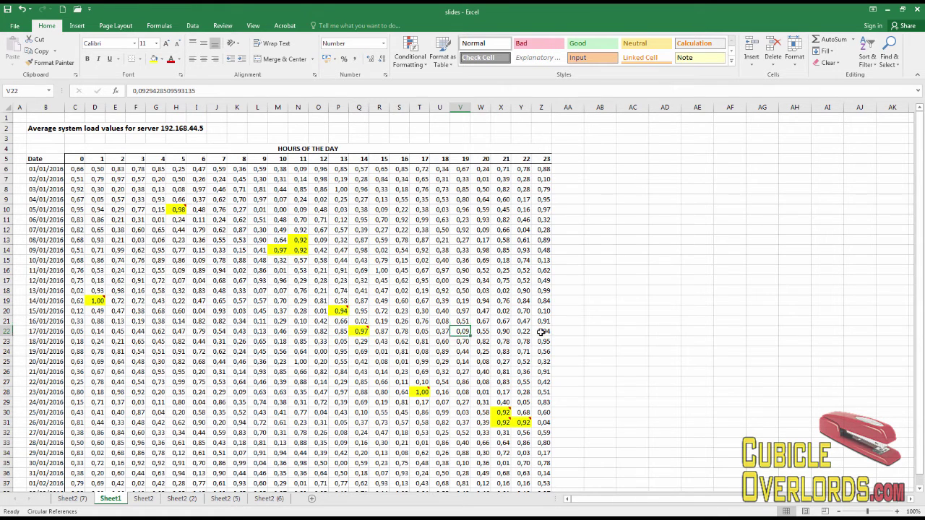
{"action": "key", "text": "Delete"}
{"action": "left_click", "coordinate": [162, 62]}
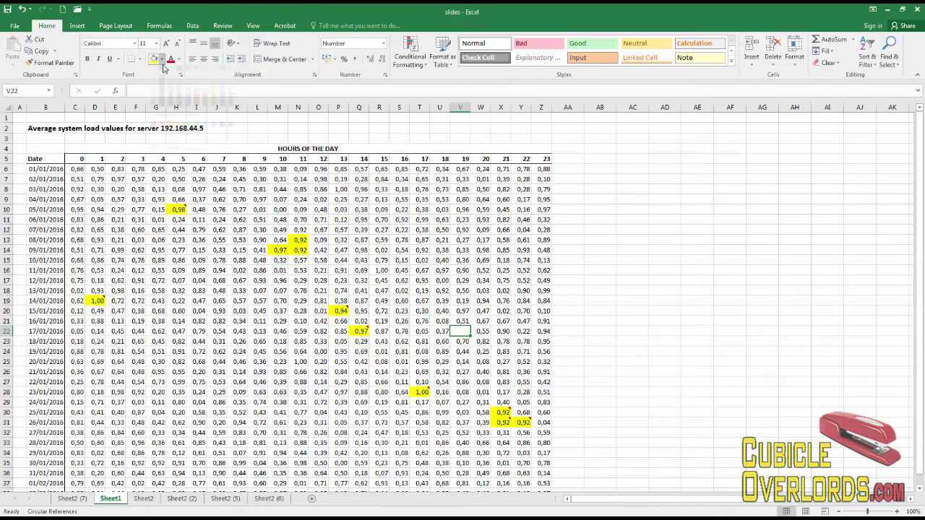
{"action": "left_click", "coordinate": [229, 96]}
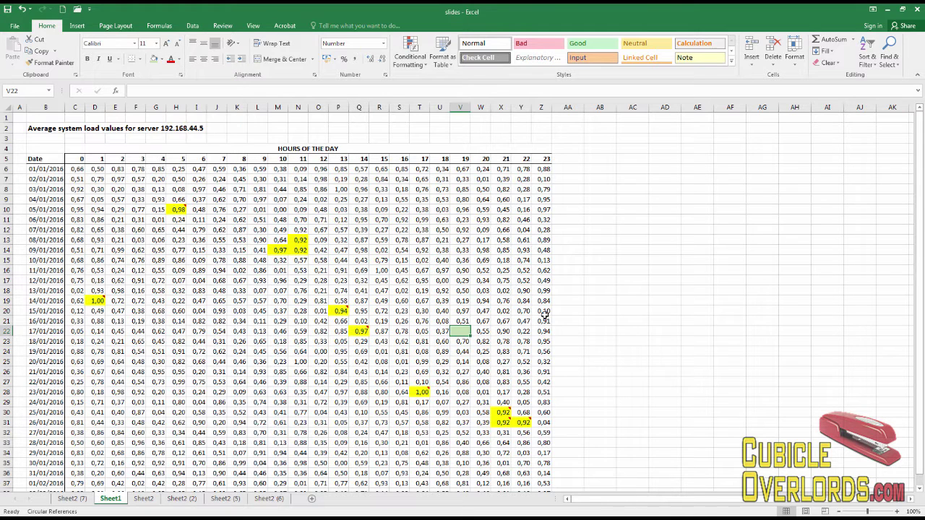
Step: Calculate the average of V19:V21 in cell AB22, outside the table, with the AVERAGE function
{"action": "left_click", "coordinate": [574, 330]}
{"action": "left_click", "coordinate": [592, 330]}
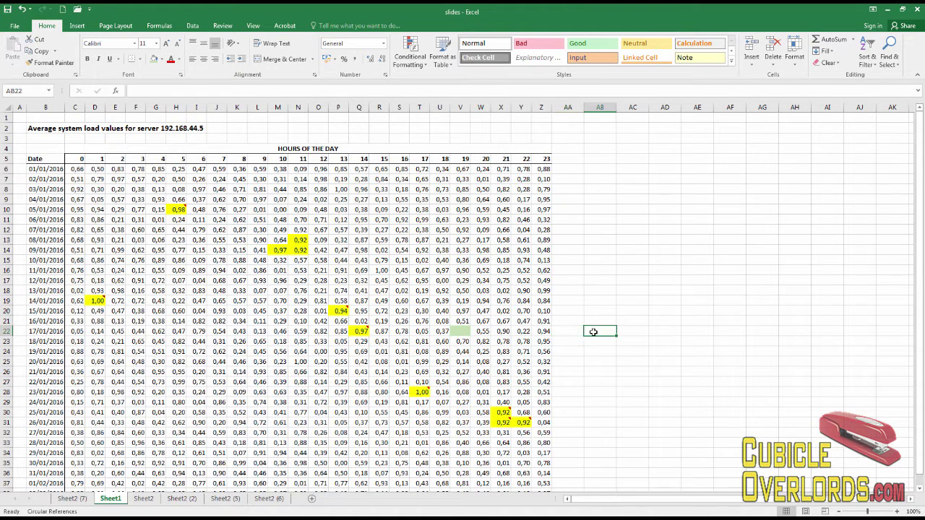
{"action": "type", "text": "=av"}
{"action": "key", "text": "Tab"}
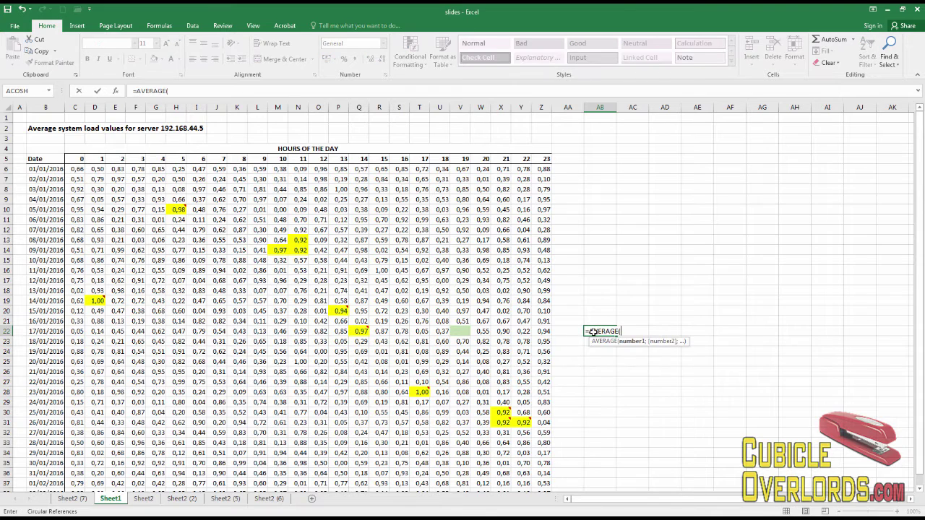
{"action": "left_click_drag", "start_coordinate": [461, 300], "coordinate": [466, 324]}
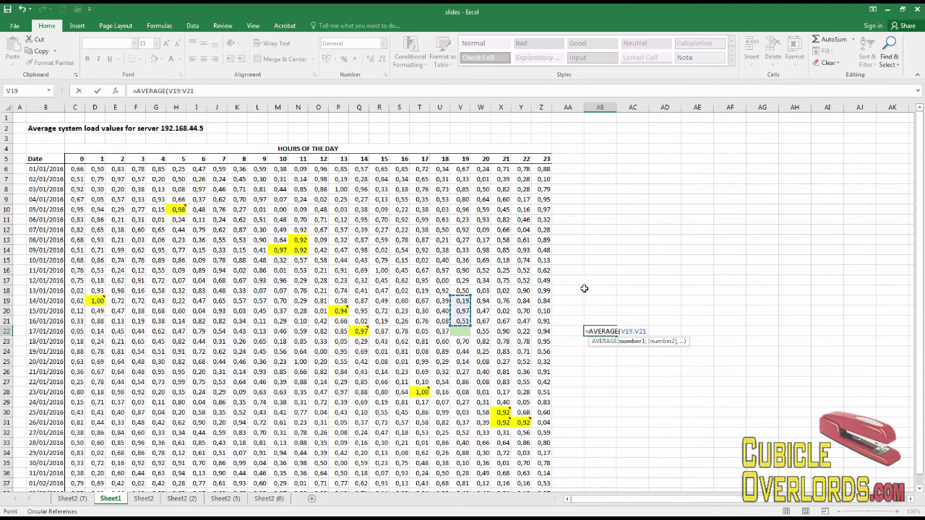
{"action": "key", "text": "Return"}
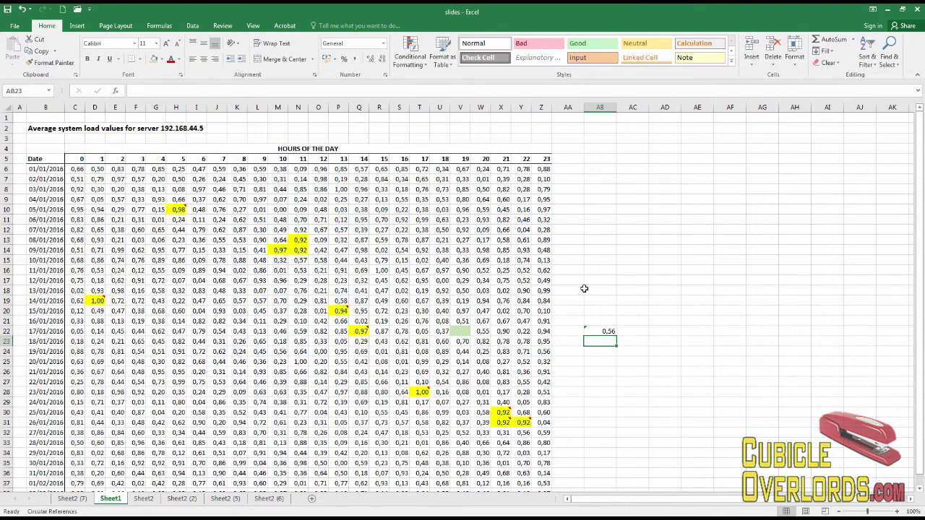
{"action": "left_click", "coordinate": [461, 332]}
{"action": "type", "text": "="}
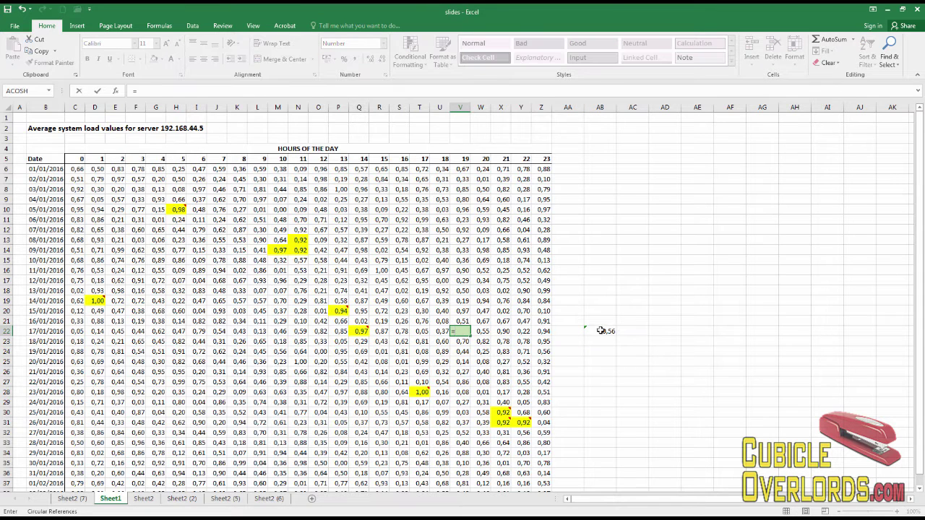
{"action": "left_click", "coordinate": [599, 330]}
{"action": "key", "text": "Escape"}
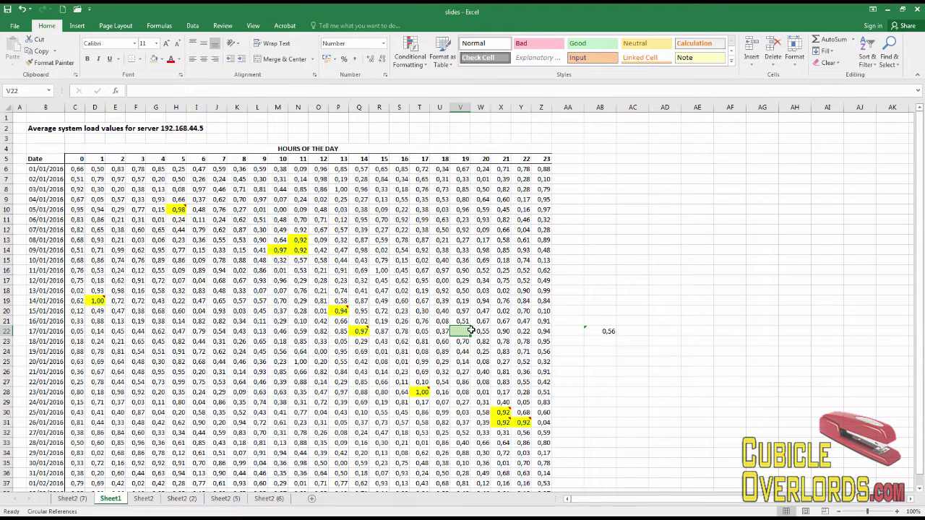
Step: Enter the fixed value 0,57 in the green cell V22 and select the average formula in AB22
{"action": "type", "text": "0,"}
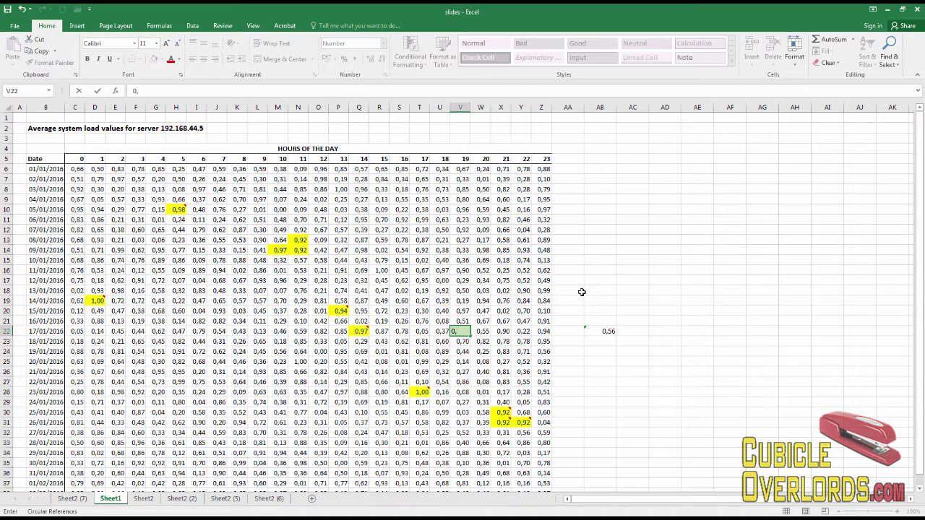
{"action": "type", "text": "57"}
{"action": "key", "text": "Return"}
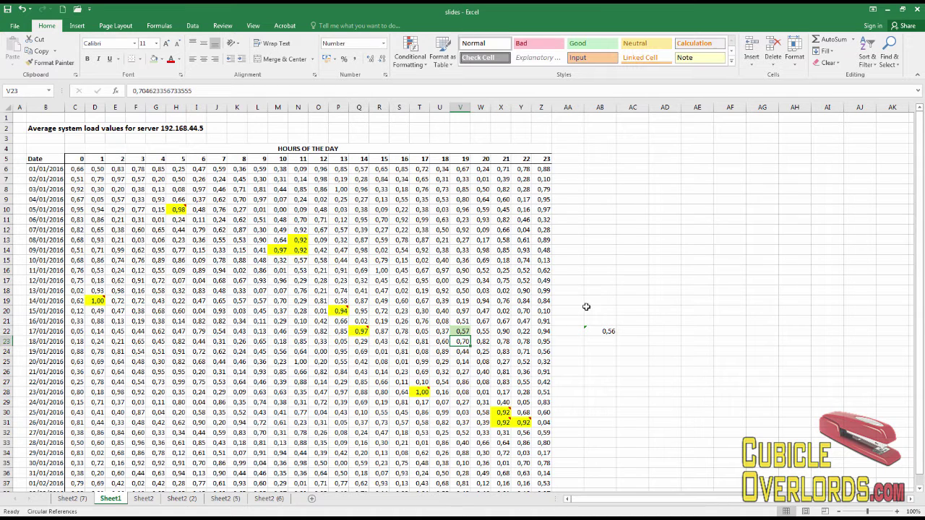
{"action": "left_click", "coordinate": [599, 321]}
{"action": "left_click", "coordinate": [690, 322]}
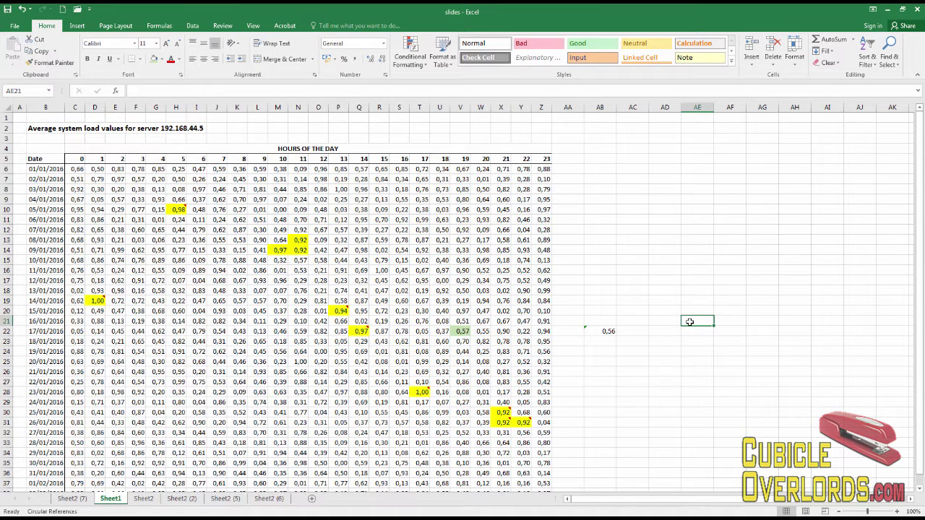
{"action": "left_click", "coordinate": [605, 331]}
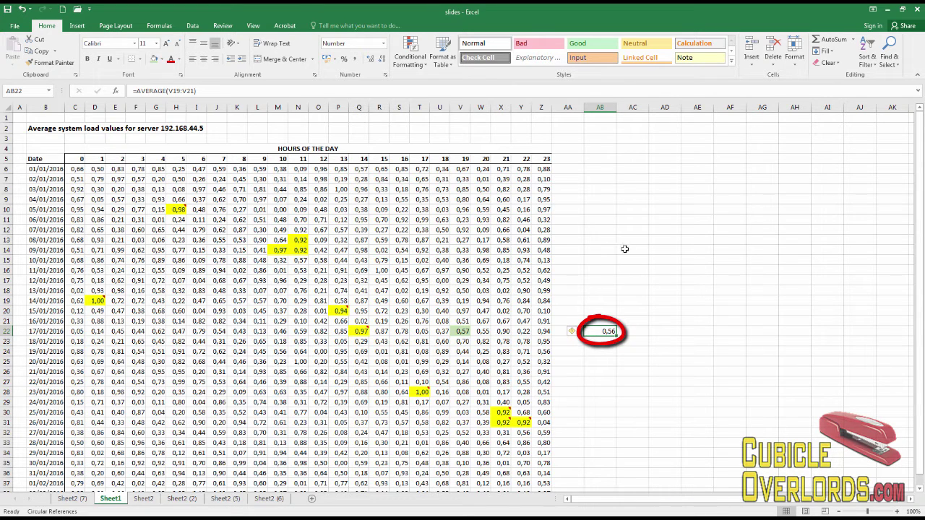
Step: Replace the fixed number in the green cell V22 with a reference to the side average, =AB22
{"action": "left_click", "coordinate": [460, 332]}
{"action": "type", "text": "="}
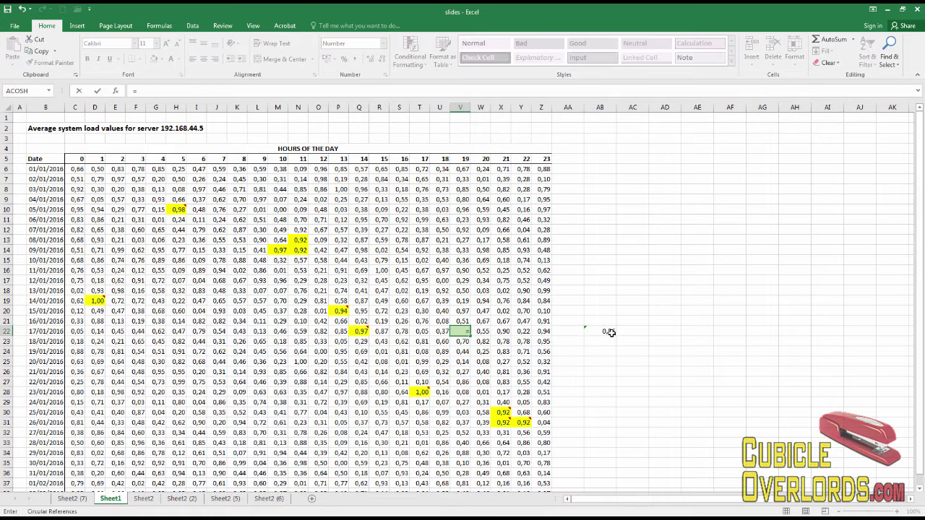
{"action": "left_click", "coordinate": [606, 331]}
{"action": "key", "text": "Return"}
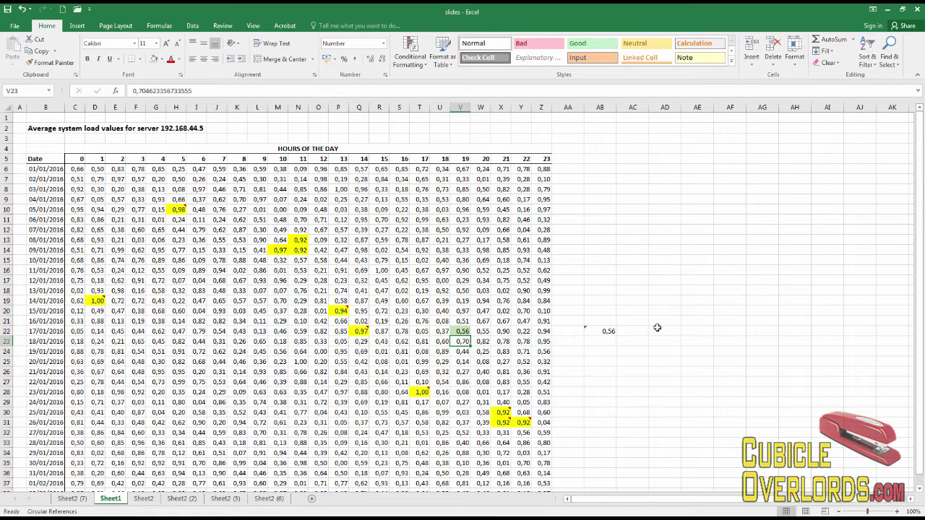
{"action": "left_click", "coordinate": [606, 299]}
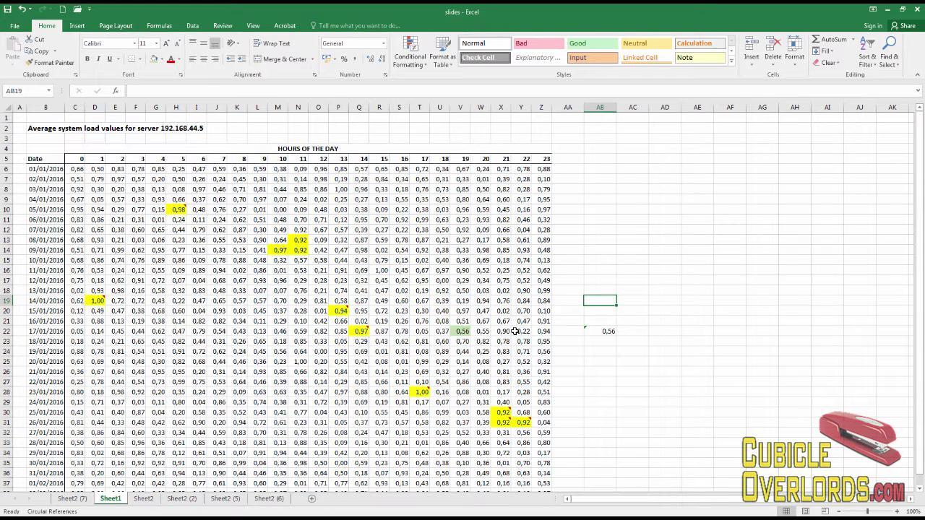
{"action": "left_click", "coordinate": [606, 332]}
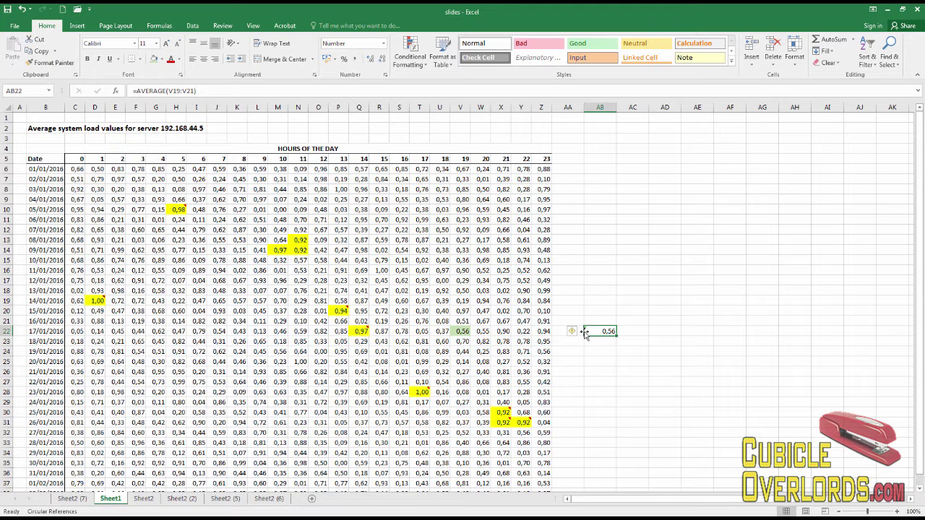
{"action": "left_click", "coordinate": [598, 291]}
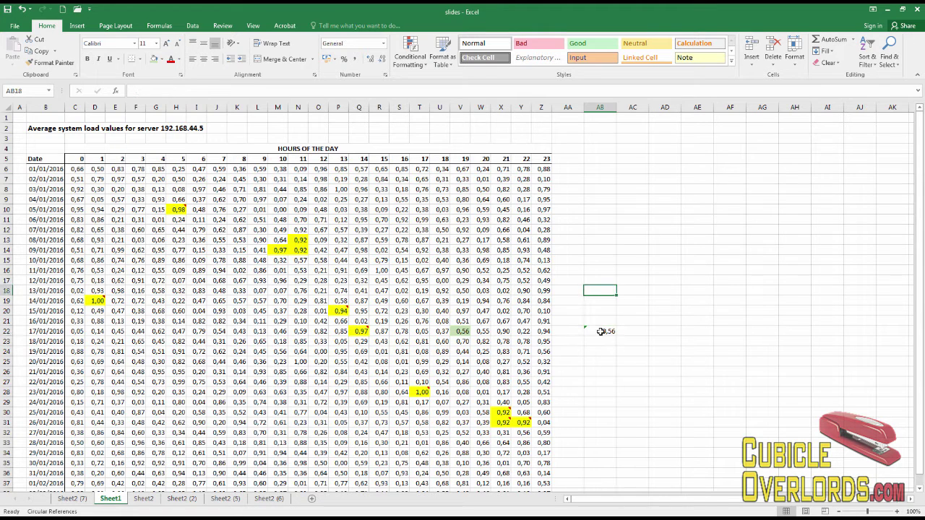
{"action": "left_click", "coordinate": [601, 331]}
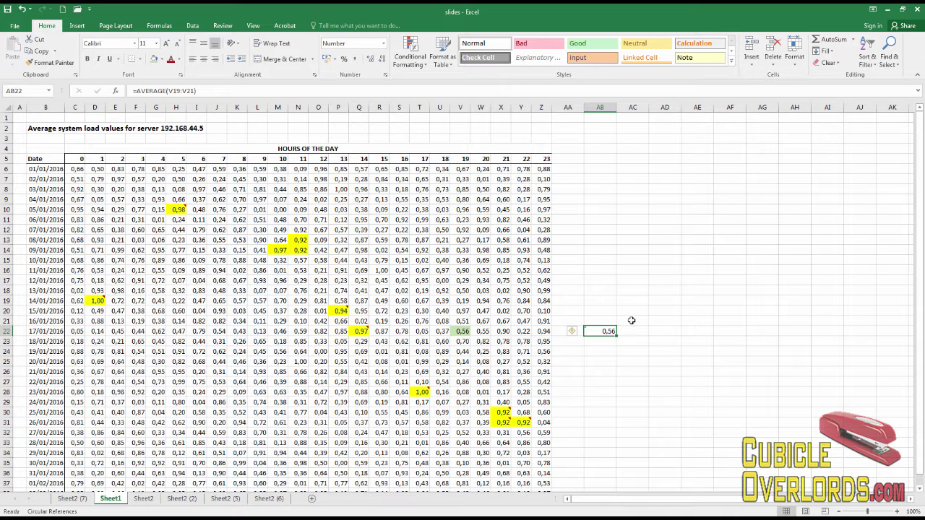
{"action": "left_click", "coordinate": [600, 319]}
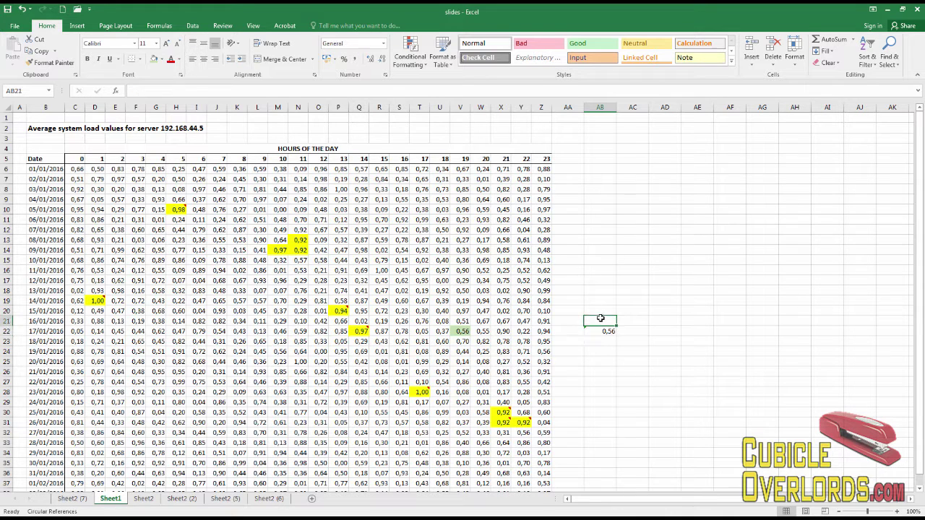
{"action": "left_click", "coordinate": [601, 332]}
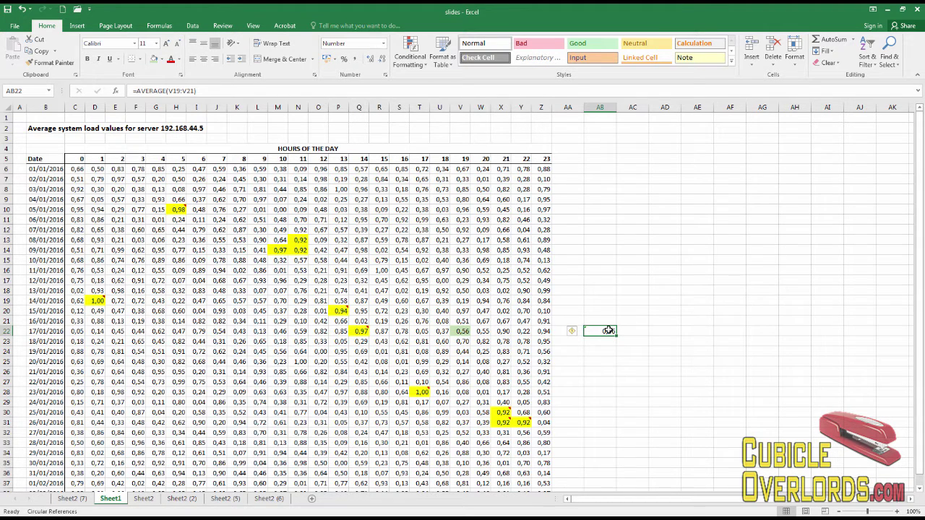
Step: Convert the reference in the green cell V22 to a fixed number by copying it and pasting only its value in place
{"action": "left_click", "coordinate": [465, 331]}
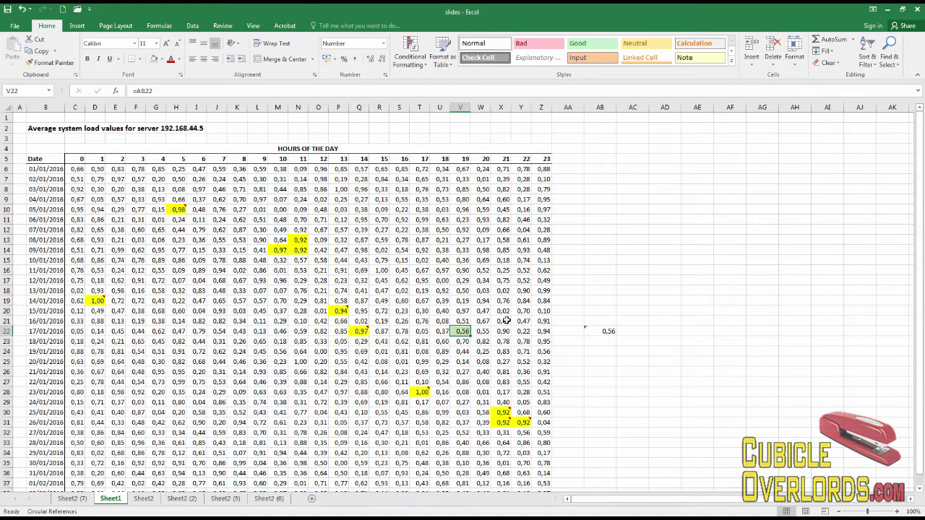
{"action": "key", "text": "ctrl+c"}
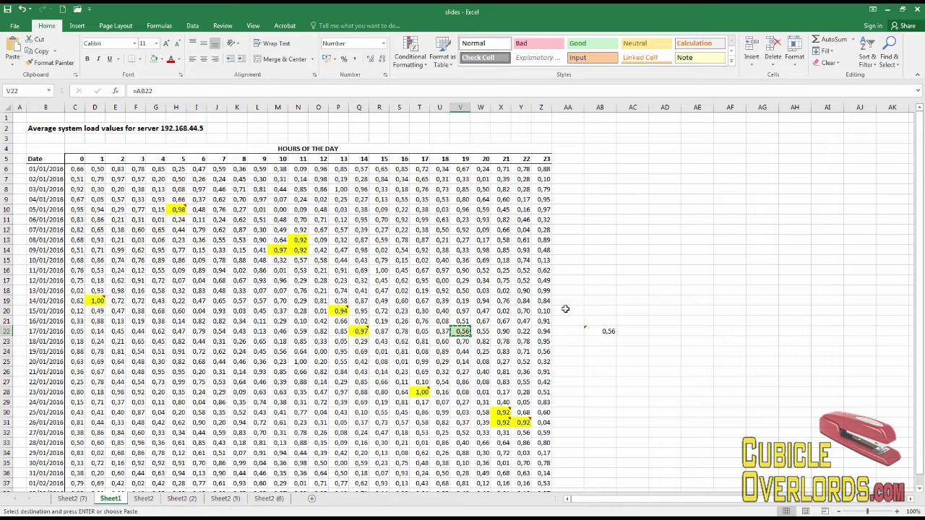
{"action": "key", "text": "ctrl+alt+v"}
{"action": "key", "text": "v"}
{"action": "key", "text": "Return"}
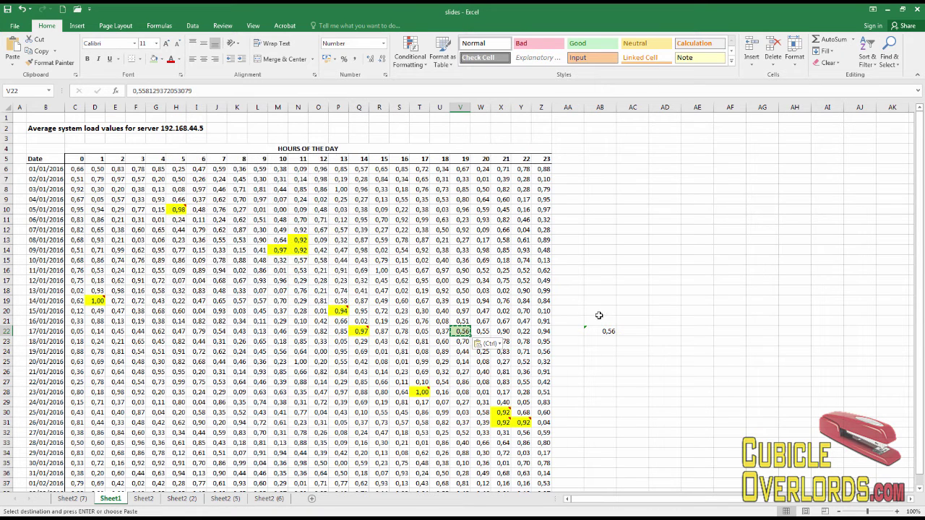
Step: Clear the side average formula in AB22 outside the table
{"action": "left_click_drag", "start_coordinate": [599, 315], "coordinate": [609, 351]}
{"action": "key", "text": "Delete"}
{"action": "left_click", "coordinate": [597, 270]}
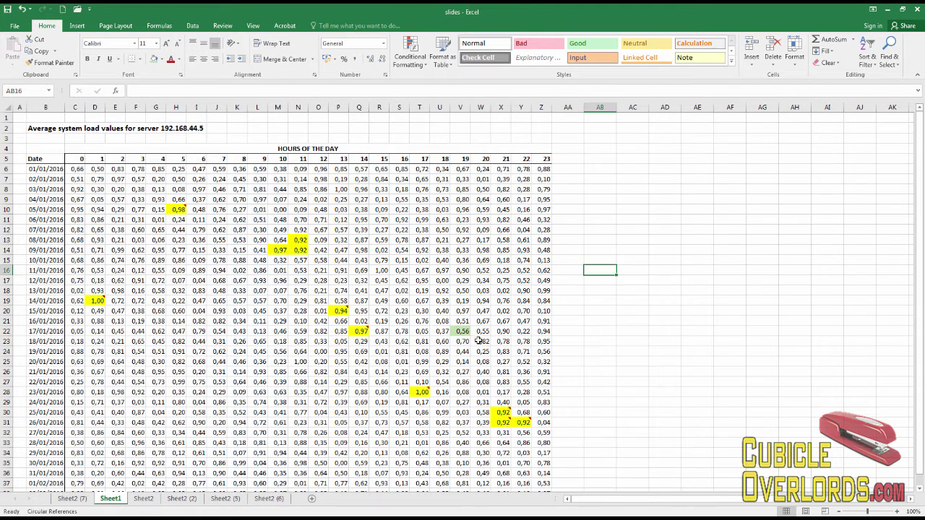
Step: Add a comment to the green cell V22 beginning "Edited value, too high, averaged last"
{"action": "left_click", "coordinate": [462, 332]}
{"action": "left_click", "coordinate": [78, 29]}
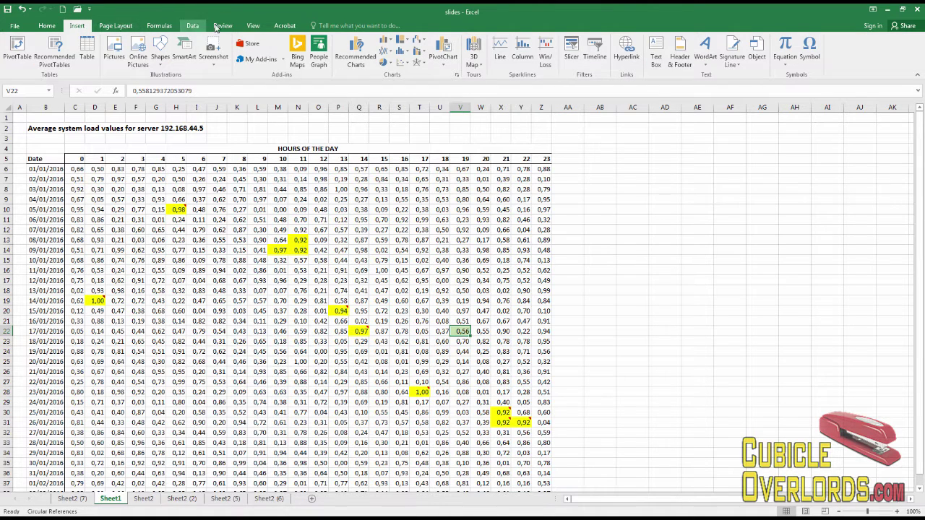
{"action": "left_click", "coordinate": [222, 26]}
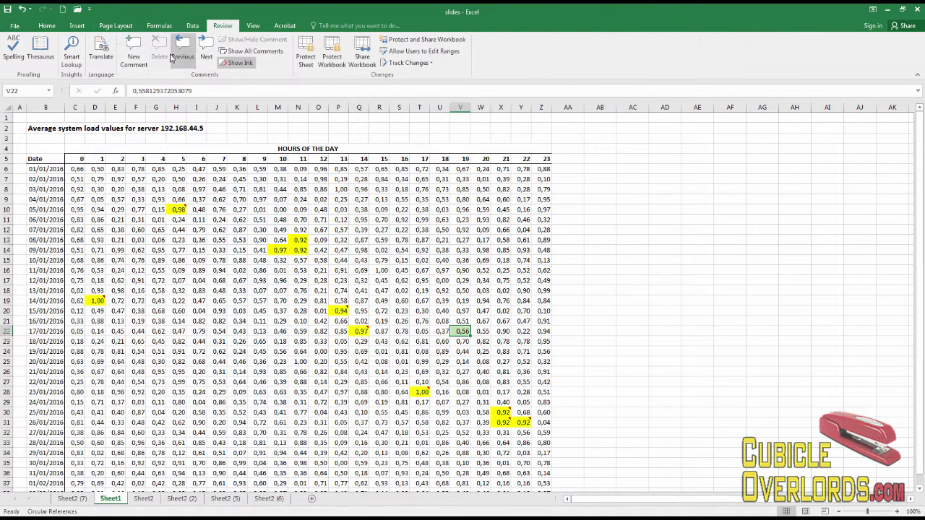
{"action": "left_click", "coordinate": [134, 50]}
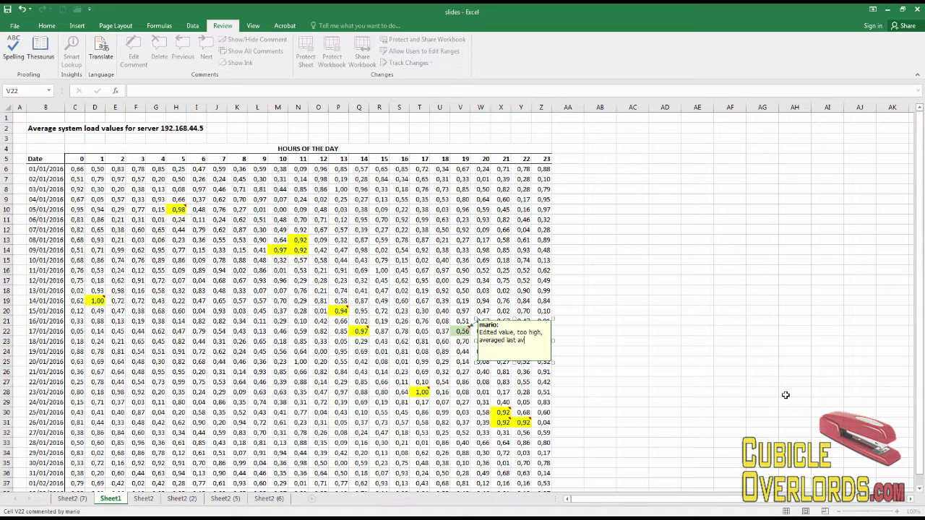
{"action": "left_click", "coordinate": [773, 388]}
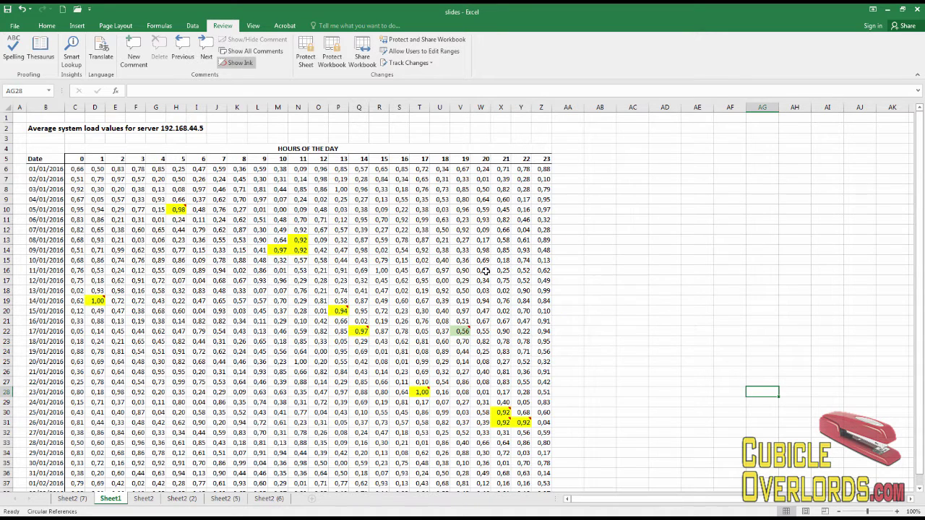
Step: Undo the comment on V22 and the clearing of the side average in AB22
{"action": "left_click", "coordinate": [599, 331]}
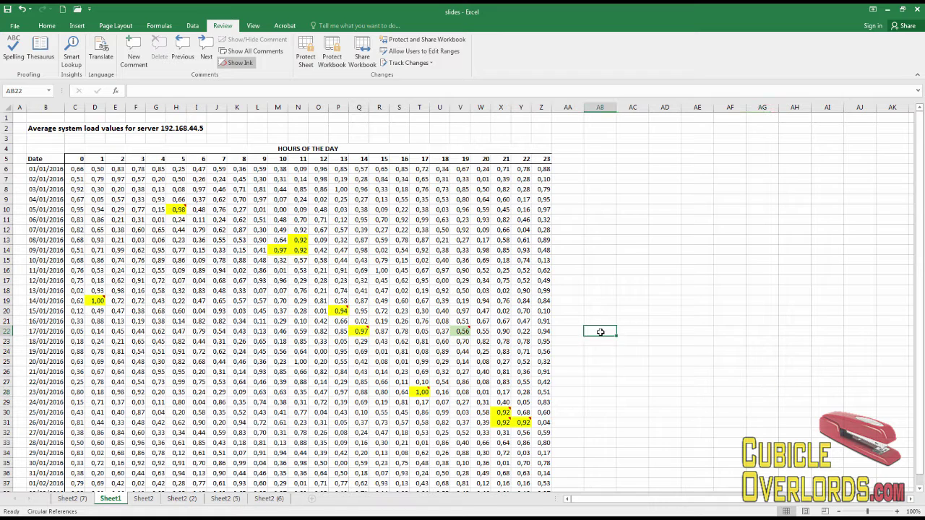
{"action": "left_click", "coordinate": [605, 390]}
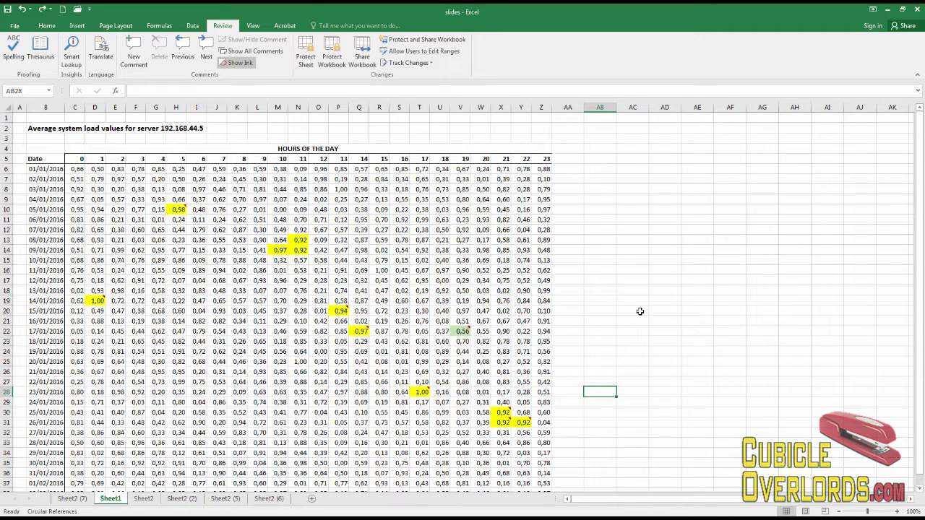
{"action": "key", "text": "ctrl+z"}
{"action": "key", "text": "ctrl+z"}
{"action": "left_click", "coordinate": [598, 272]}
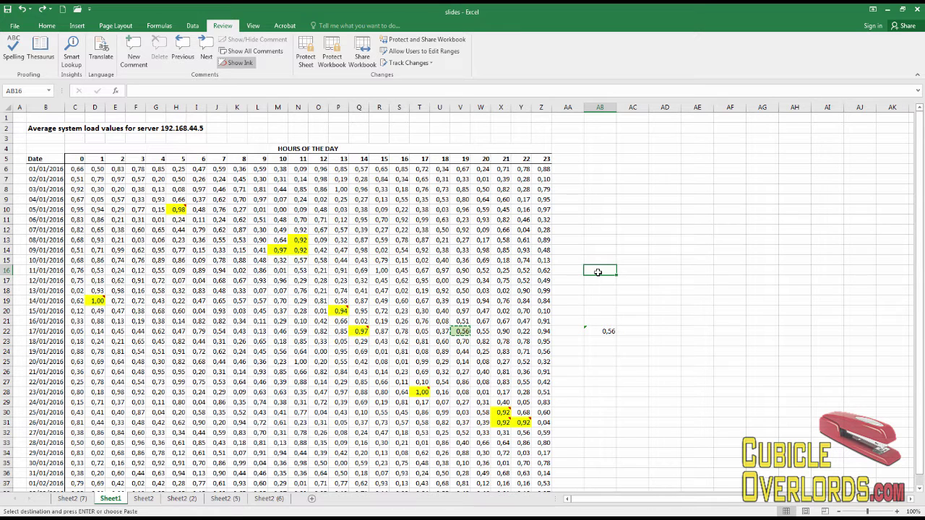
{"action": "left_click", "coordinate": [600, 331]}
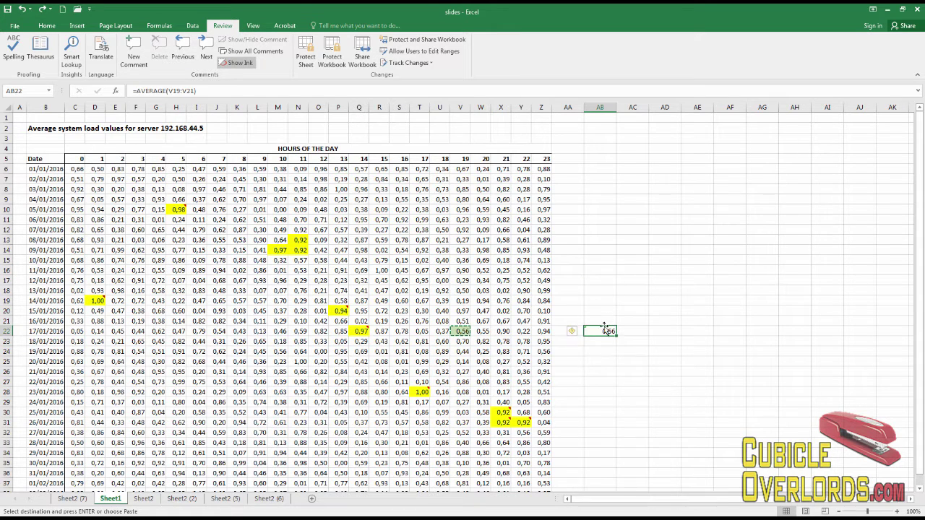
Step: Replace the pasted number in V22 with a formula referring to the side average, =AB22
{"action": "left_click", "coordinate": [462, 330]}
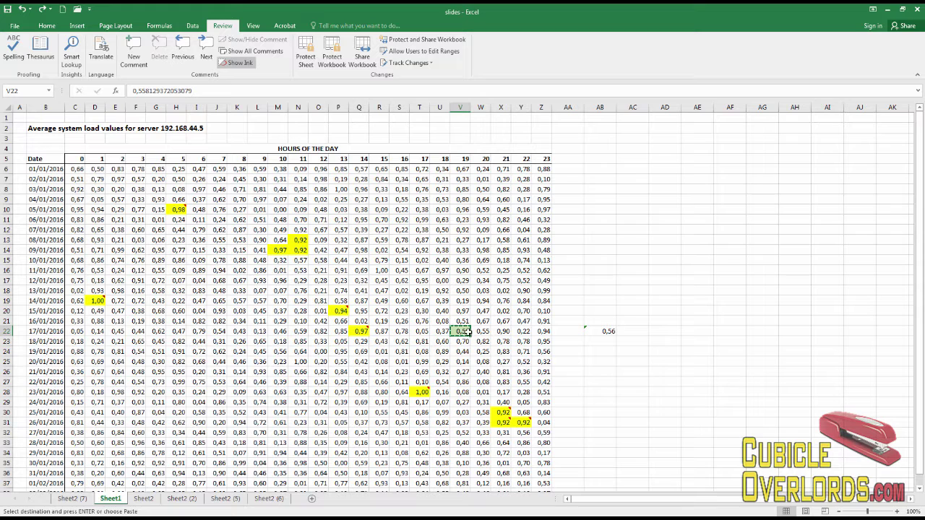
{"action": "type", "text": "="}
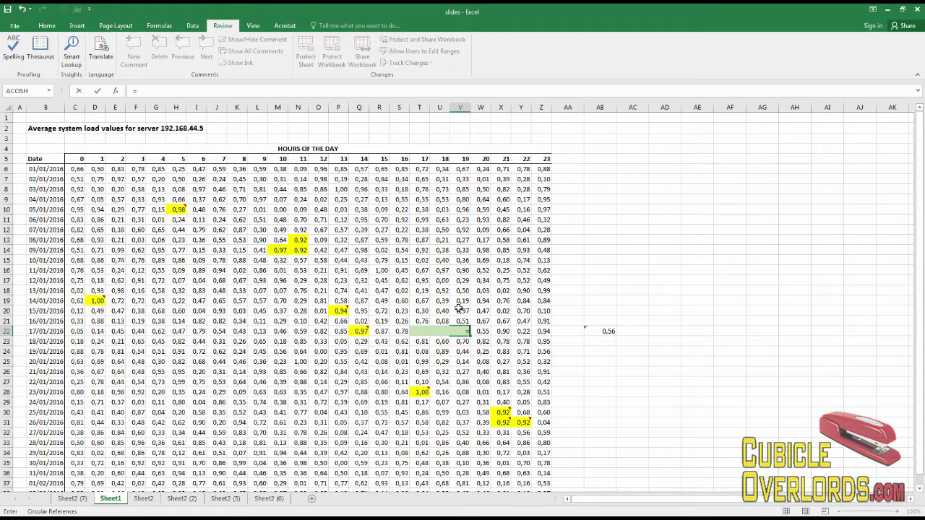
{"action": "left_click", "coordinate": [611, 331]}
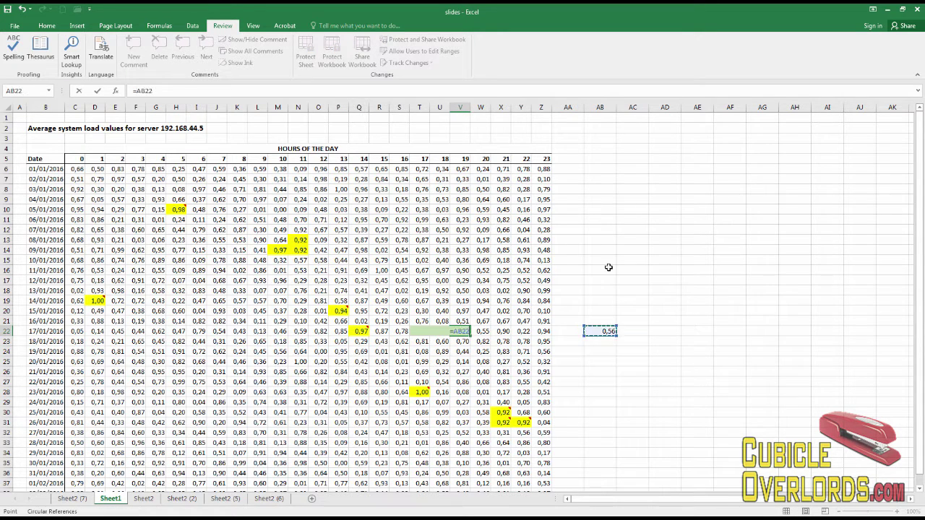
{"action": "key", "text": "Return"}
{"action": "left_click", "coordinate": [609, 267]}
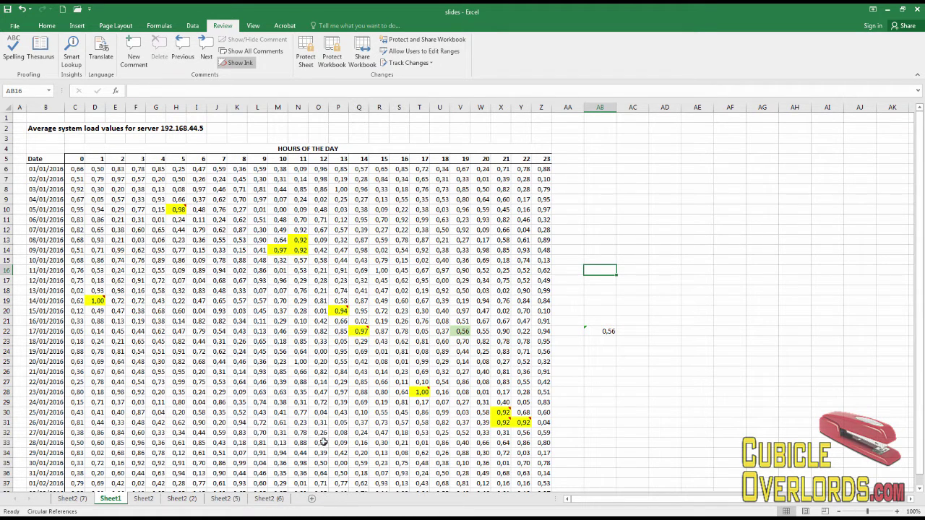
{"action": "left_click", "coordinate": [614, 249]}
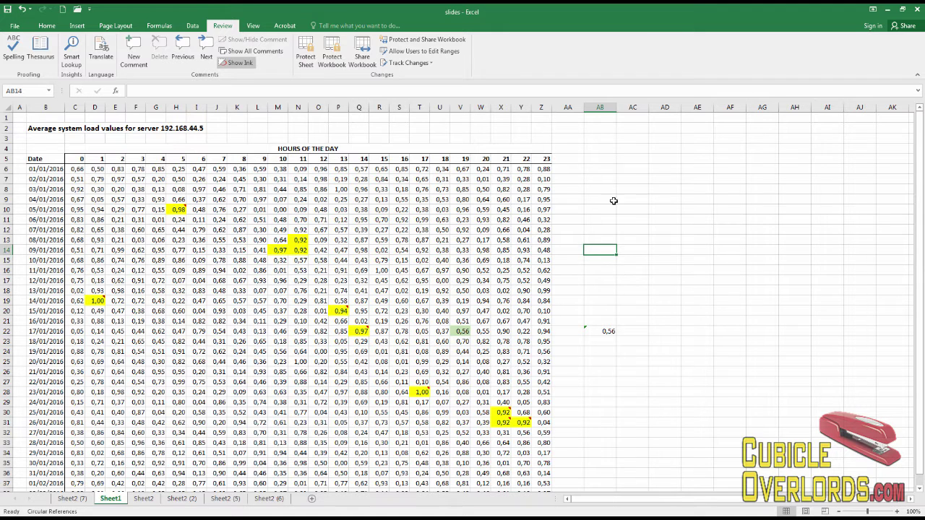
Step: Delete the entire column AB, which holds the side average used by V22
{"action": "left_click", "coordinate": [599, 107]}
{"action": "right_click", "coordinate": [602, 107]}
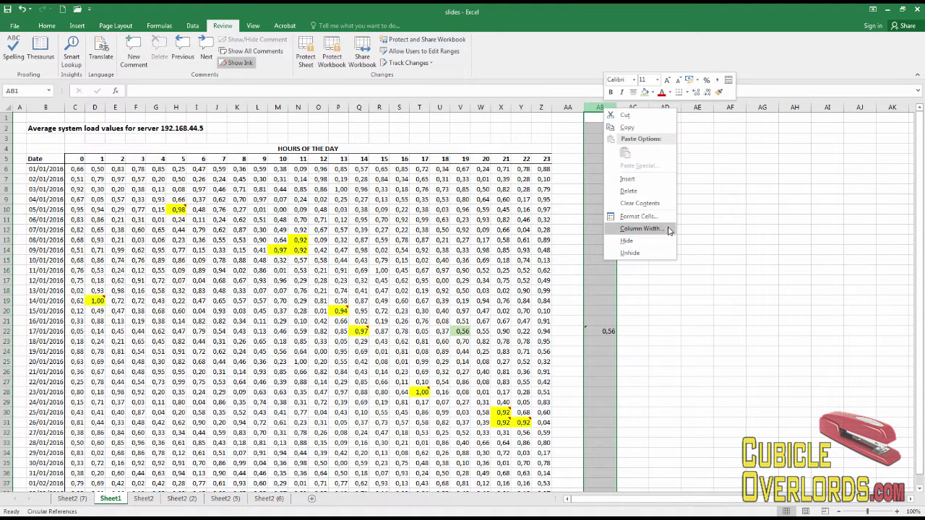
{"action": "left_click", "coordinate": [632, 191]}
{"action": "left_click", "coordinate": [762, 311]}
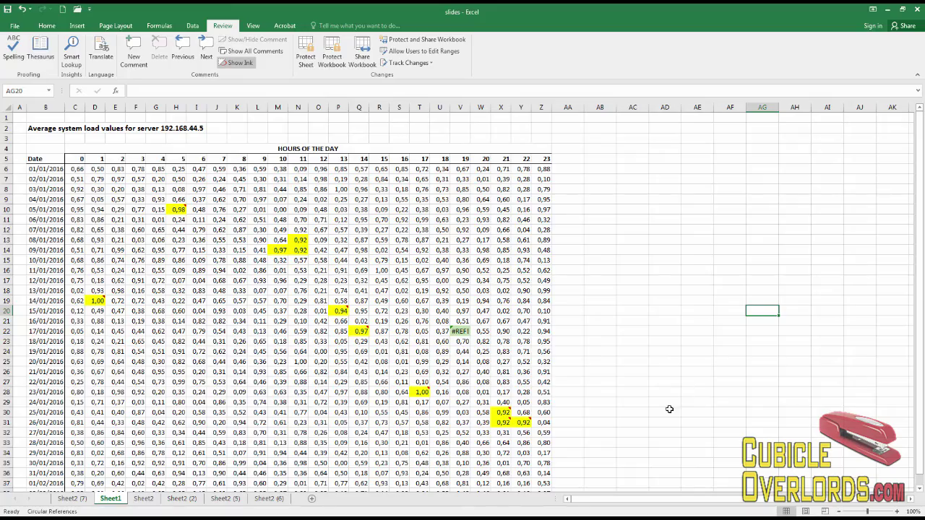